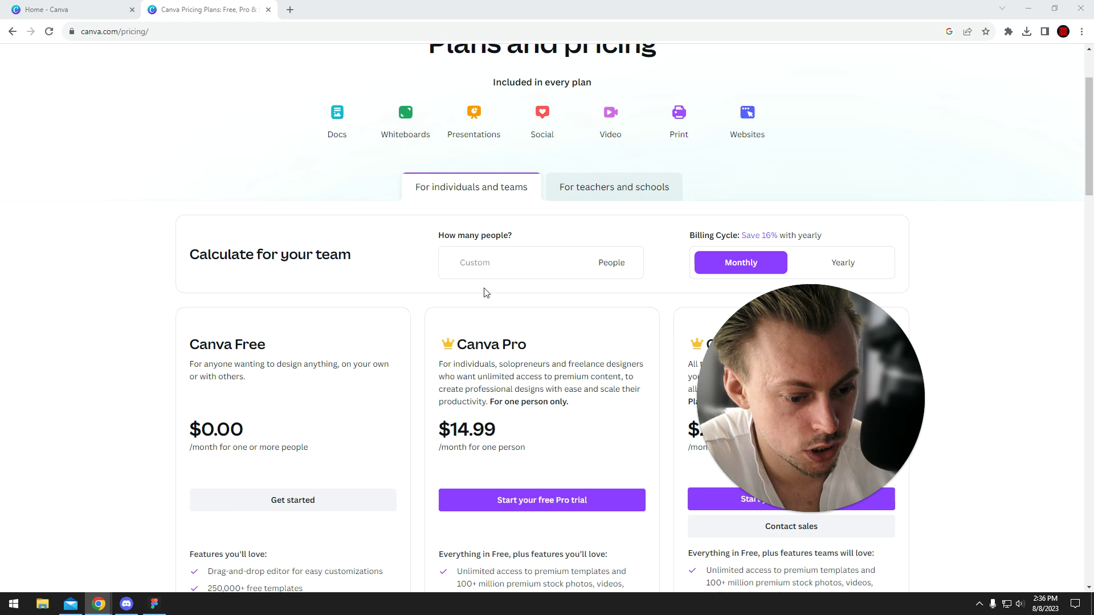
{"action": "scroll", "coordinate": [549, 315], "scroll_direction": "down", "scroll_amount": 2}
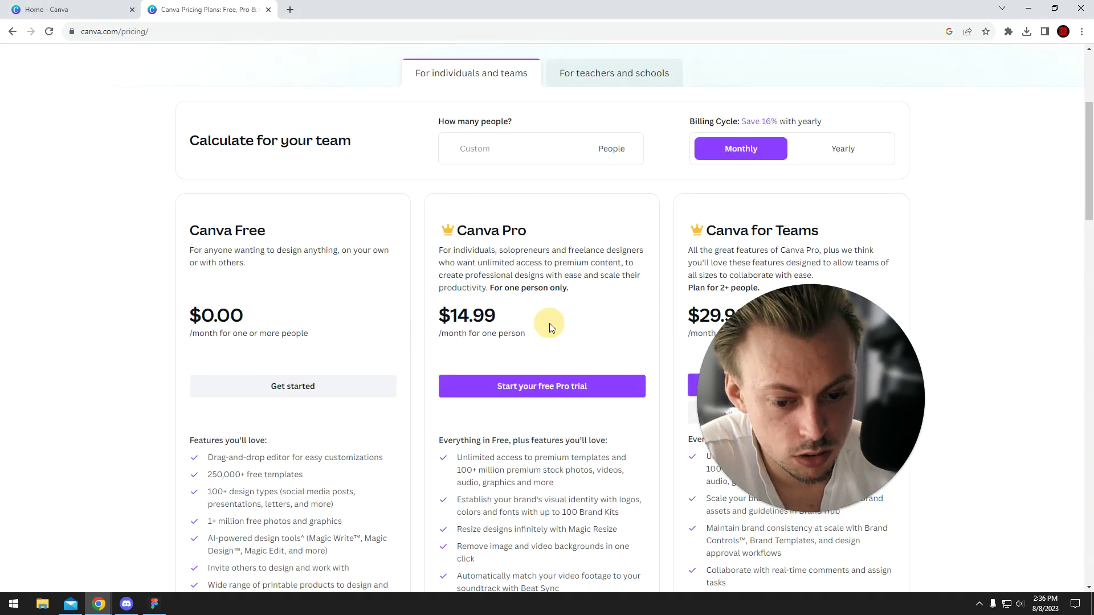
{"action": "scroll", "coordinate": [556, 329], "scroll_direction": "up", "scroll_amount": 4}
{"action": "scroll", "coordinate": [556, 332], "scroll_direction": "down", "scroll_amount": 2}
{"action": "scroll", "coordinate": [557, 325], "scroll_direction": "down", "scroll_amount": 1}
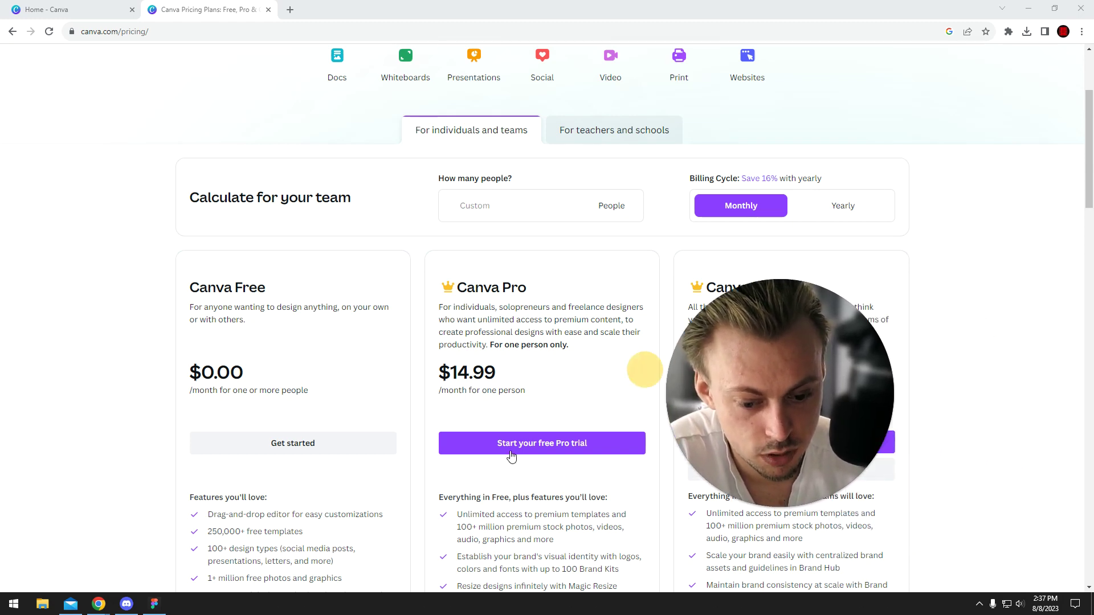
Open the free Pro trial offer and compare its yearly and monthly billing prices.
{"action": "left_click", "coordinate": [532, 447]}
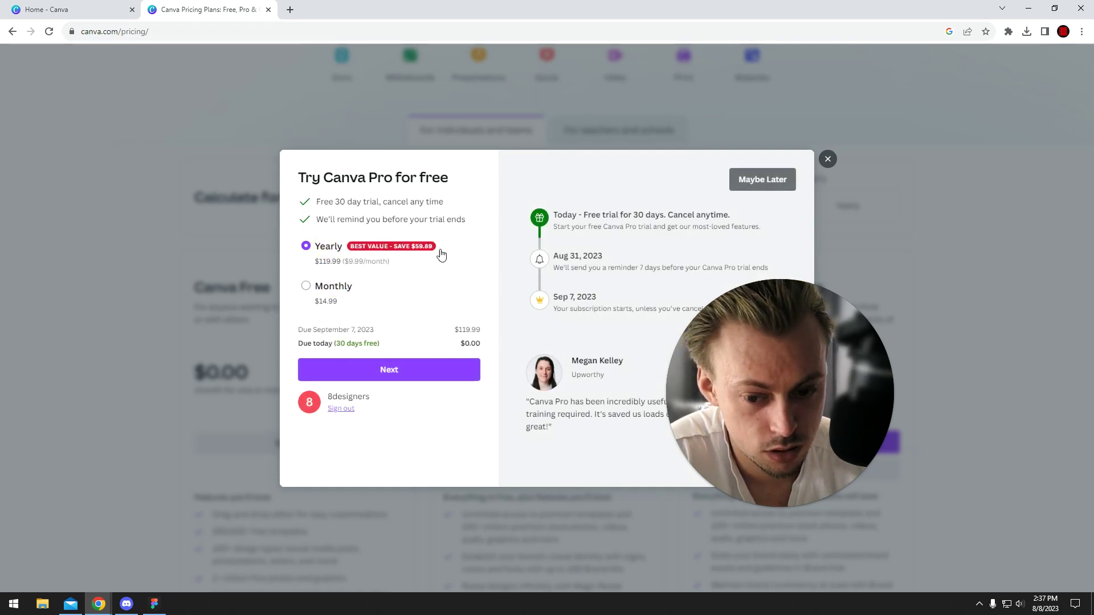
{"action": "left_click", "coordinate": [335, 287]}
{"action": "left_click", "coordinate": [326, 246]}
Leave monthly billing selected, dismiss the trial offer, and show the teachers and schools plans.
{"action": "left_click", "coordinate": [317, 287]}
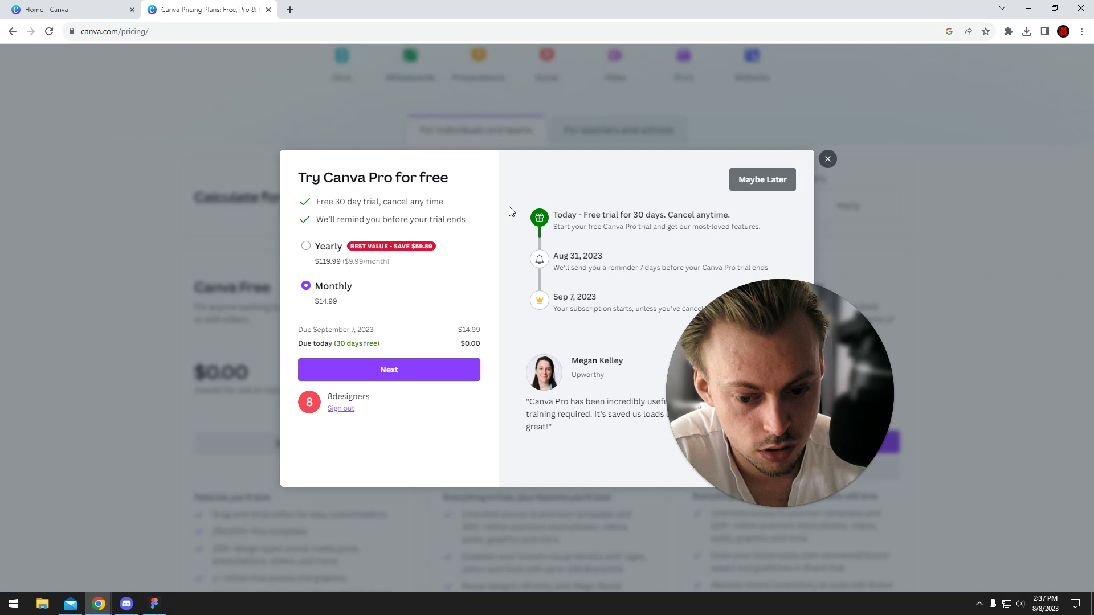
{"action": "left_click", "coordinate": [828, 159]}
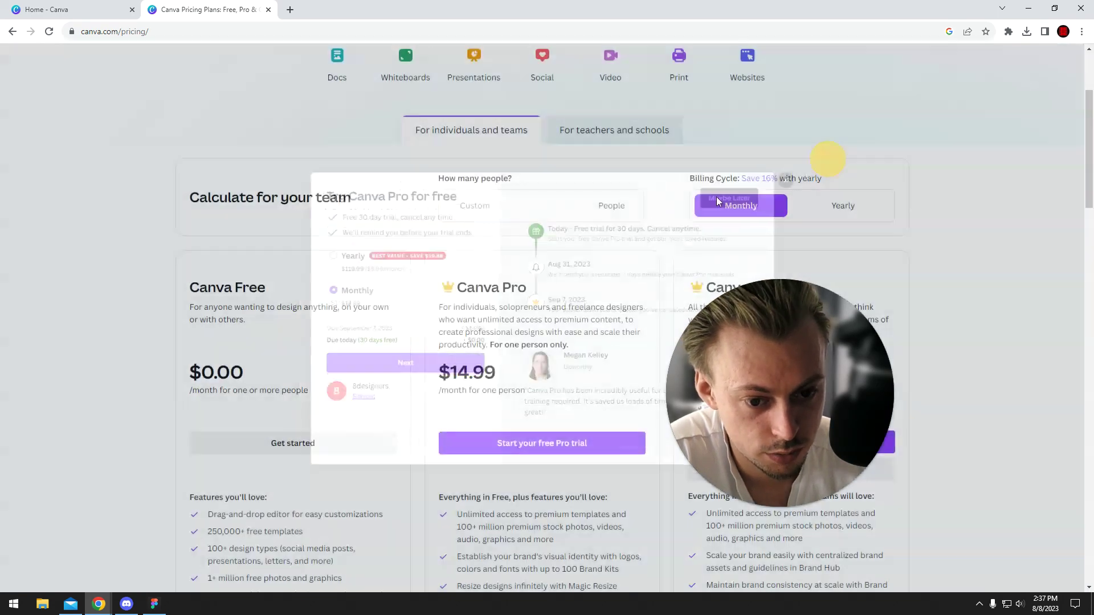
{"action": "left_click", "coordinate": [581, 299]}
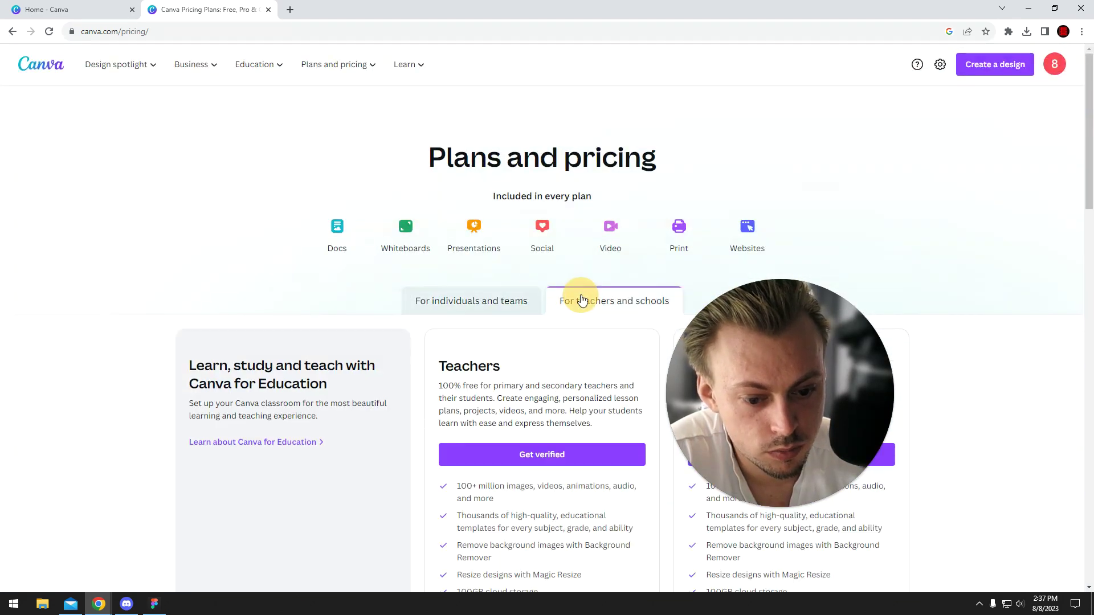
{"action": "scroll", "coordinate": [599, 312], "scroll_direction": "down", "scroll_amount": 2}
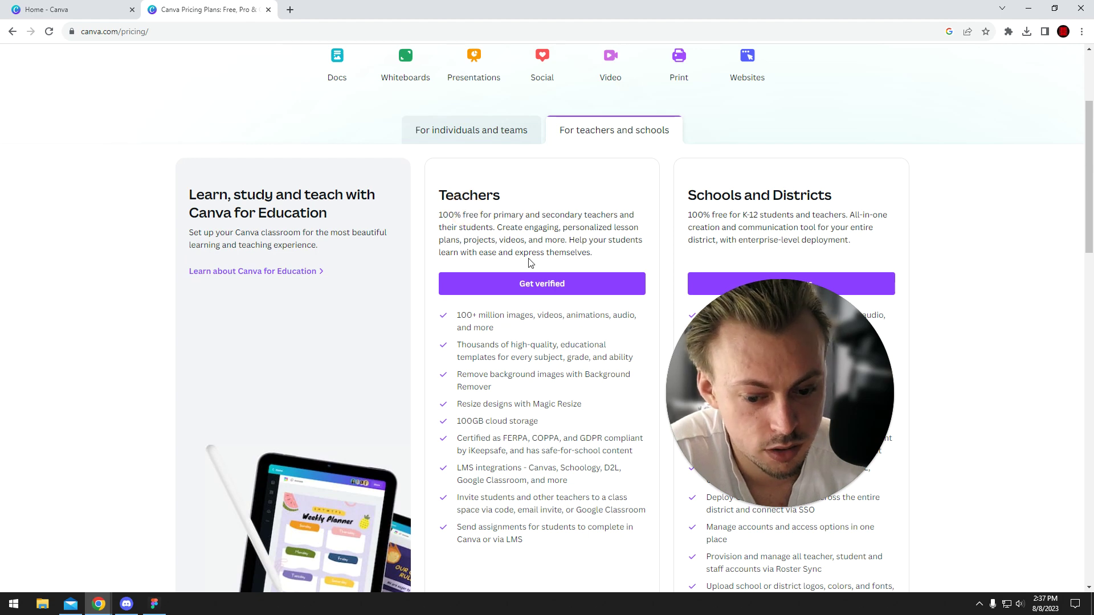
{"action": "scroll", "coordinate": [534, 316], "scroll_direction": "down", "scroll_amount": 1}
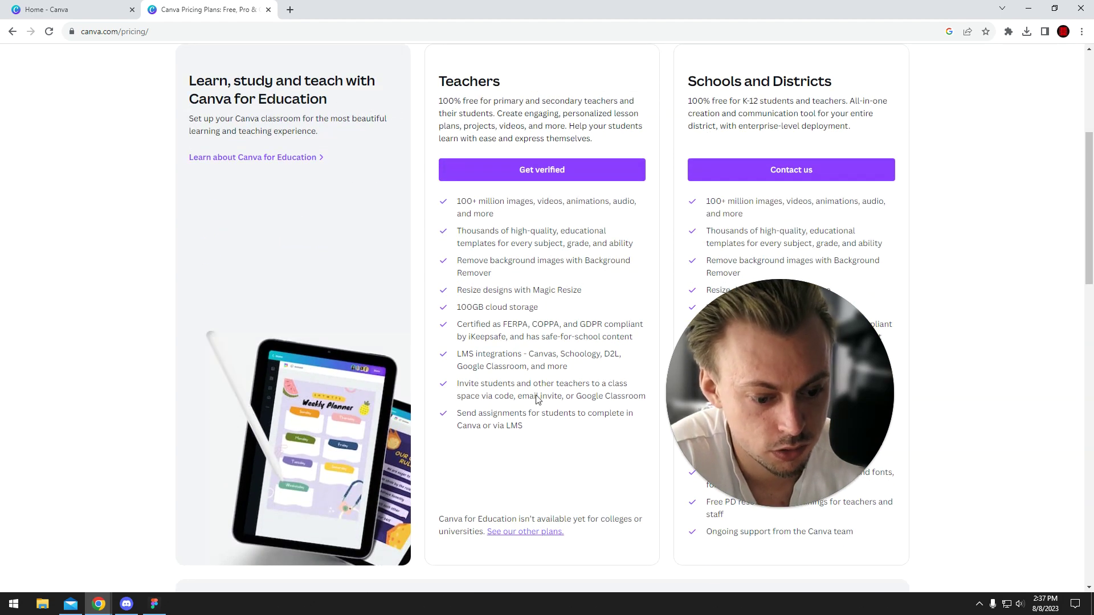
{"action": "scroll", "coordinate": [490, 436], "scroll_direction": "up", "scroll_amount": 2}
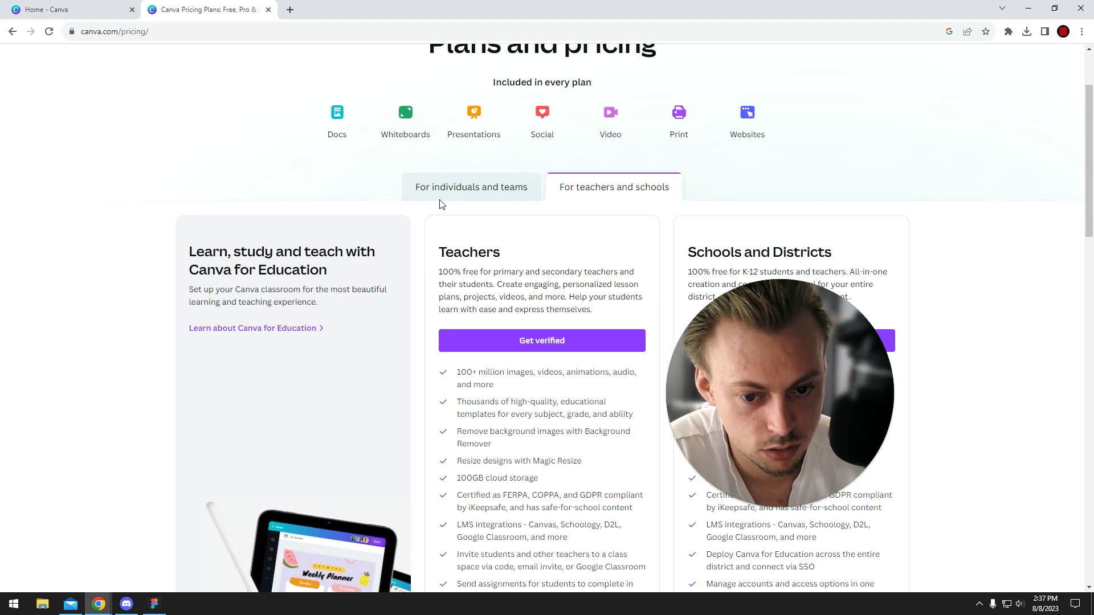
Return to the 'For individuals and teams' plans, listing Free at $0.00 and Pro at $14.99/month.
{"action": "left_click", "coordinate": [446, 186]}
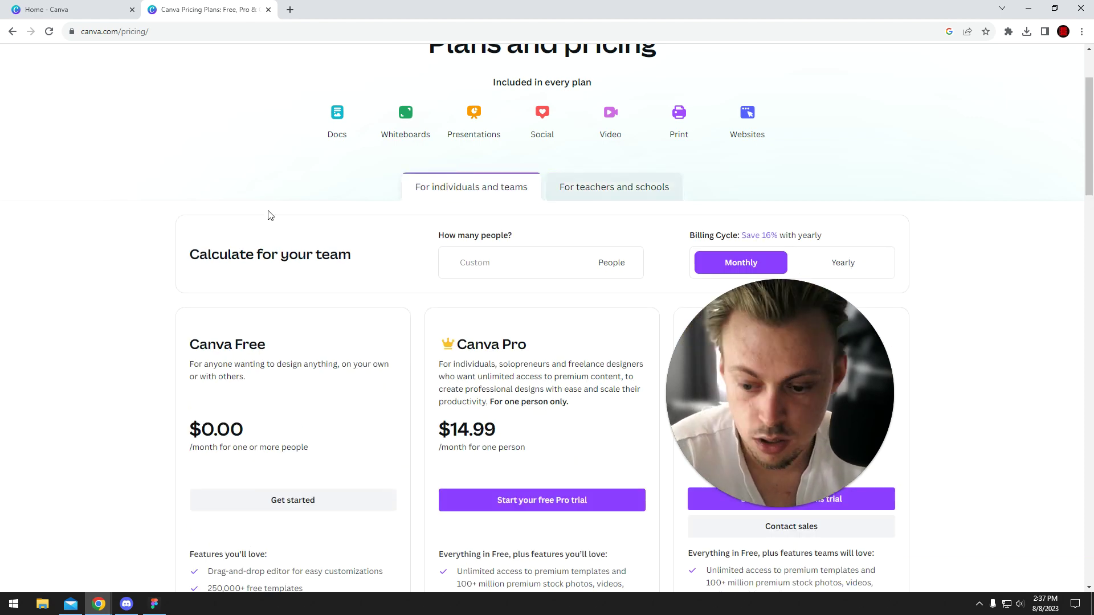